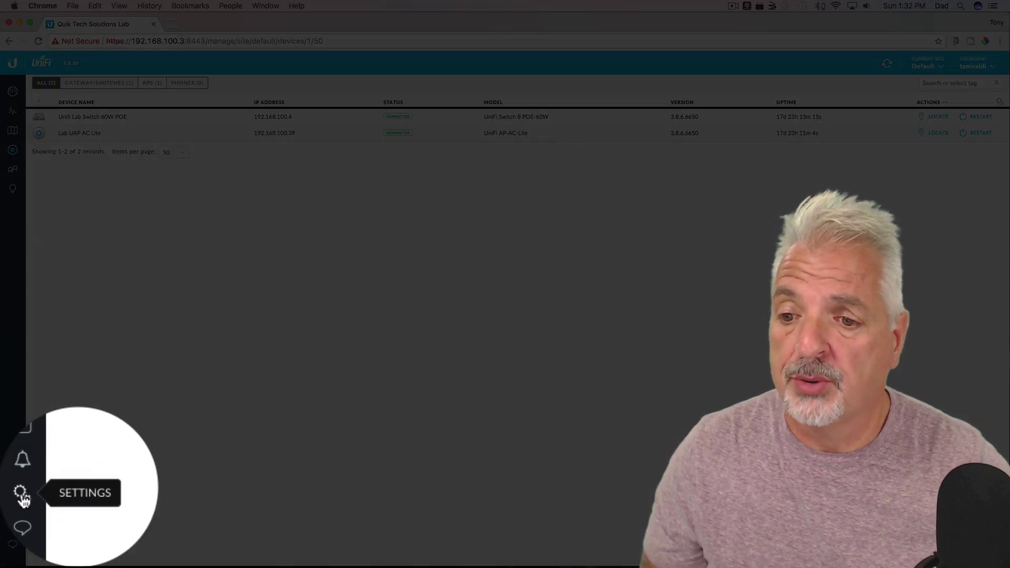
- Start a new wireless network named 'Guest Wifi' from the Wireless Networks settings
click(23, 497)
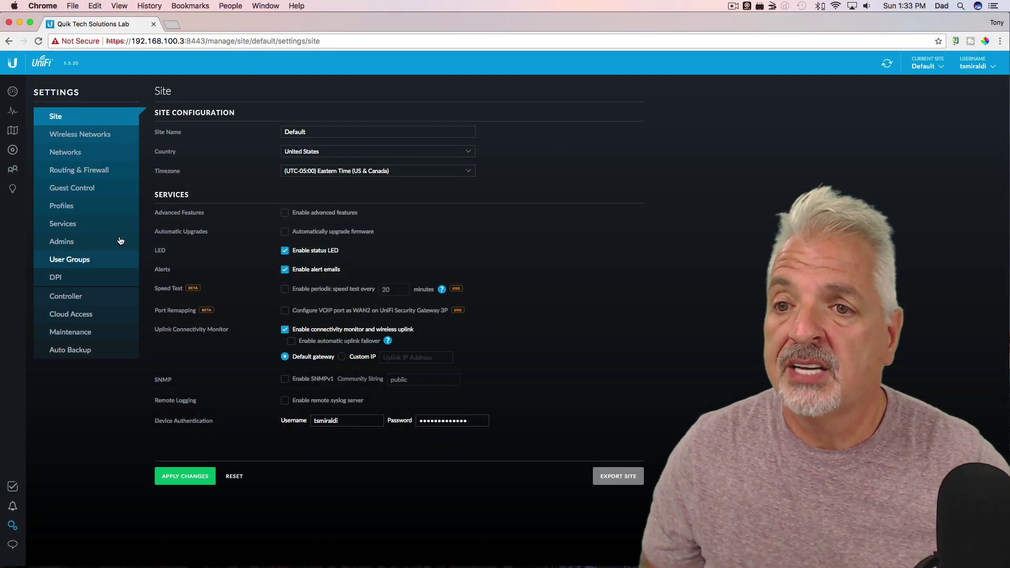
click(64, 137)
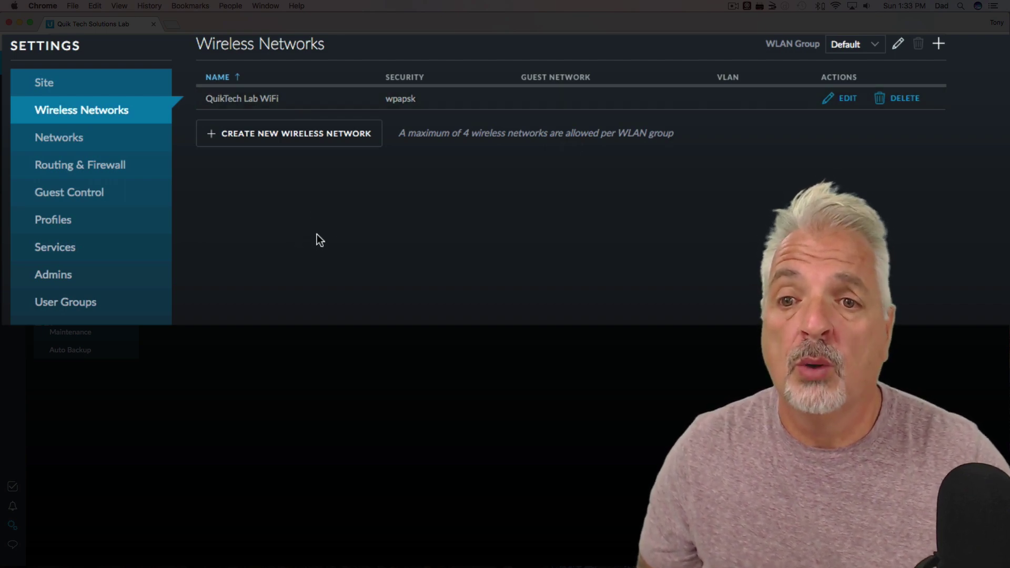
click(275, 138)
click(421, 112)
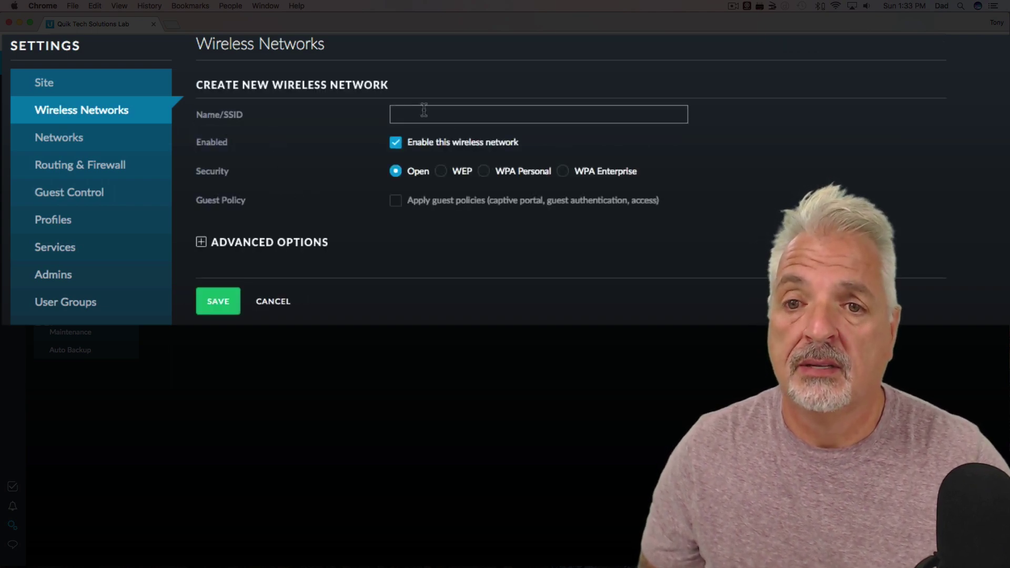
text(G)
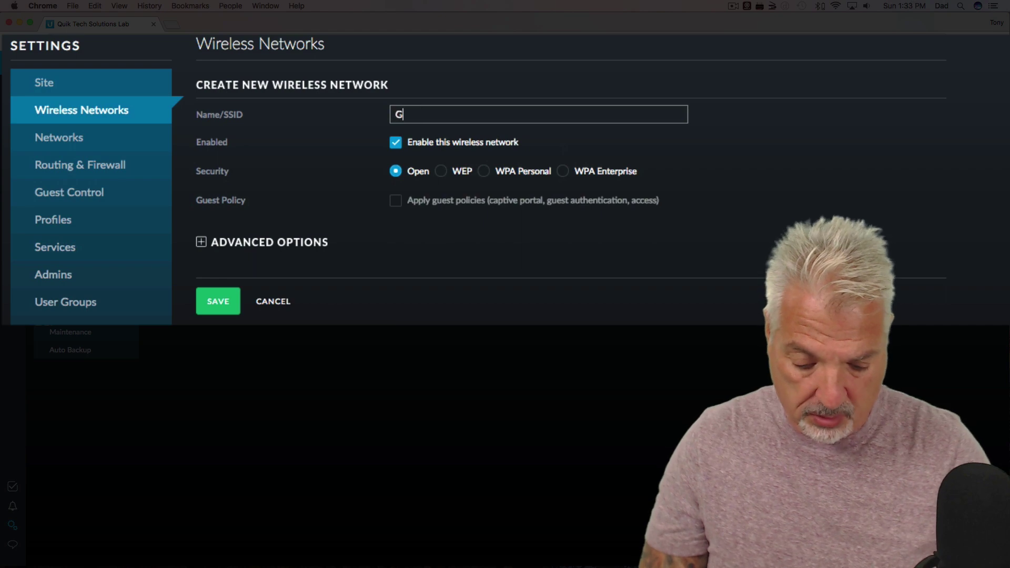
text(uest Wifi)
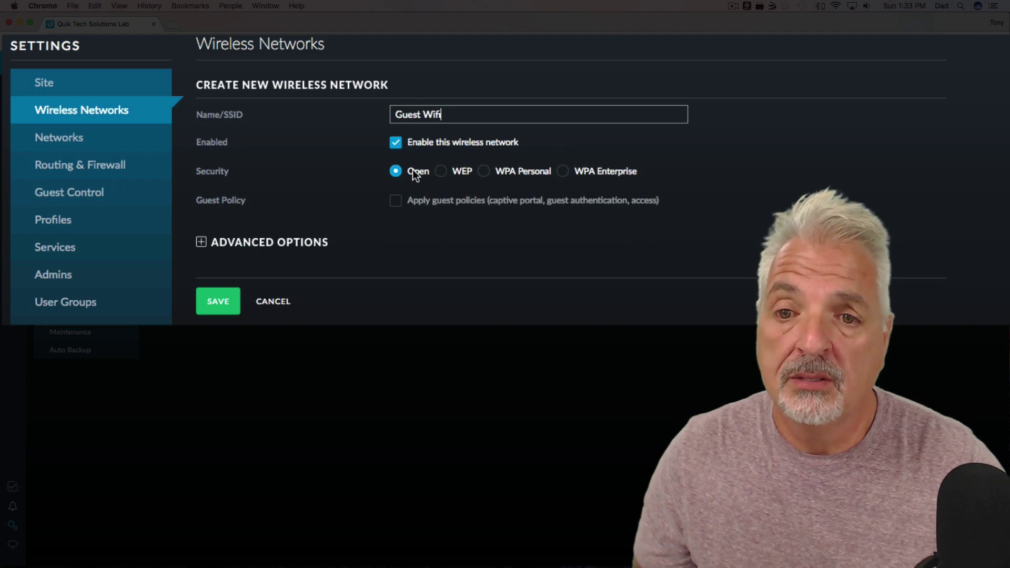
- Secure it with WPA Personal and a security key, enable guest policy, and save
click(484, 171)
click(427, 201)
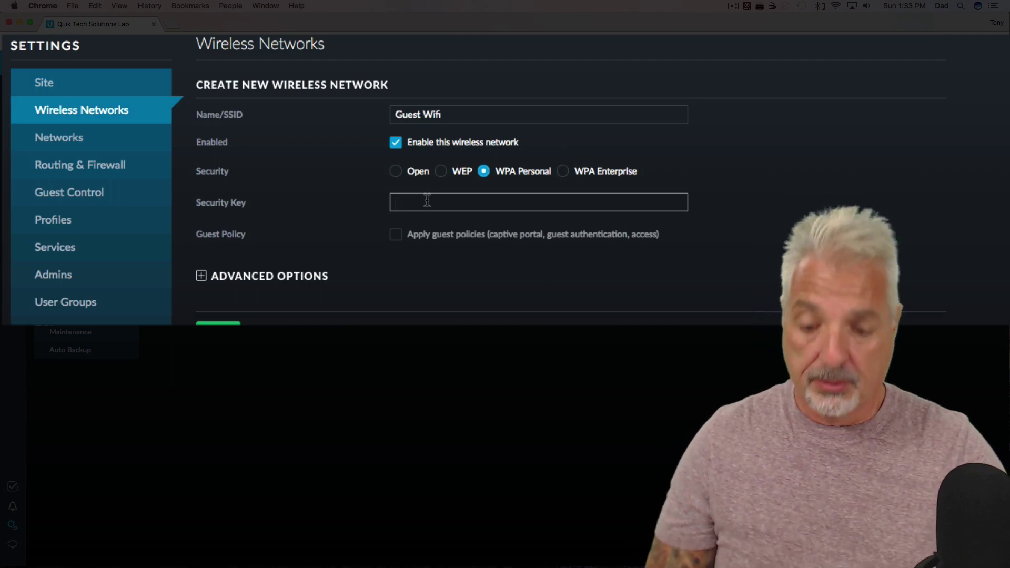
text(12345678)
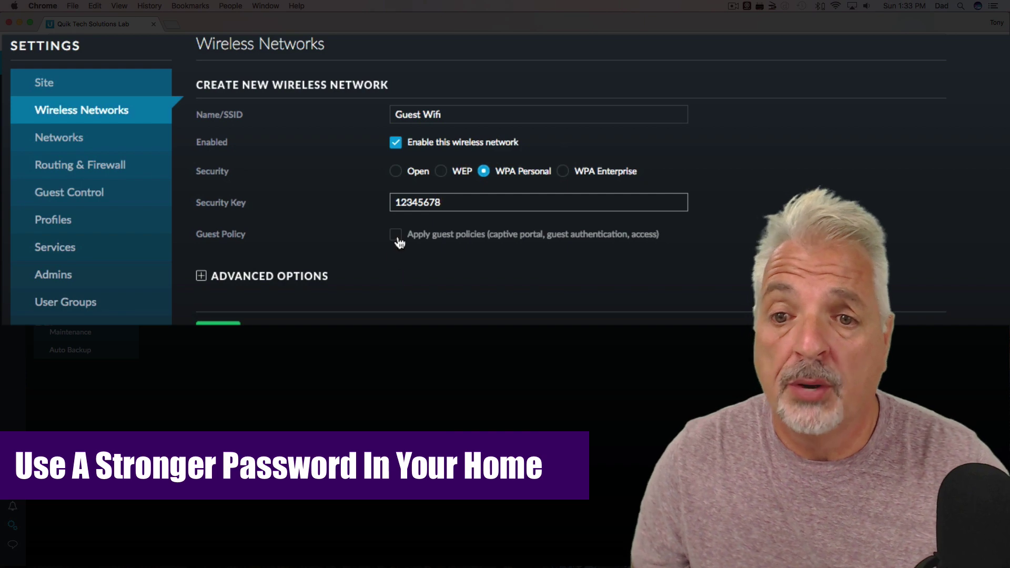
click(396, 235)
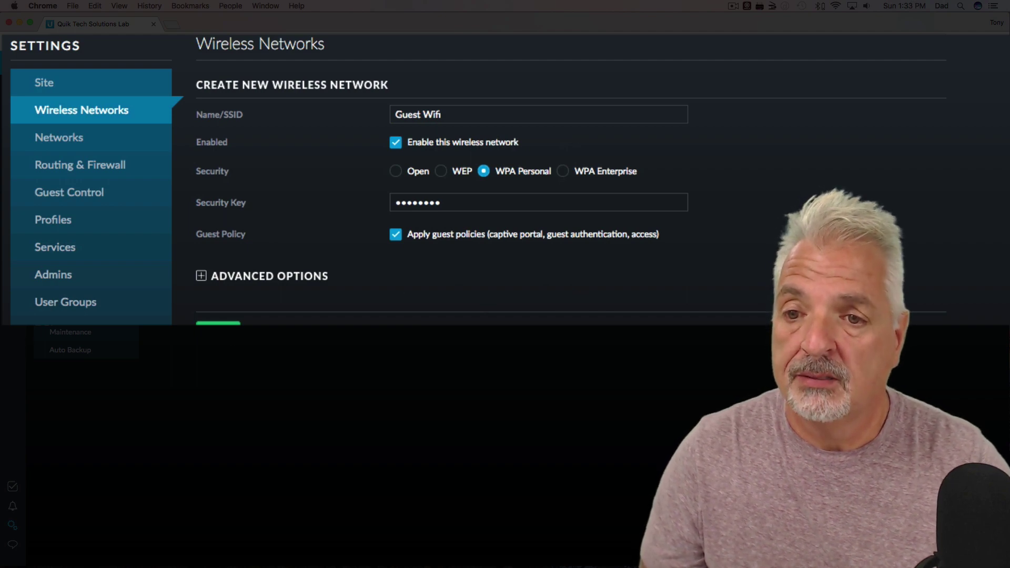
click(219, 324)
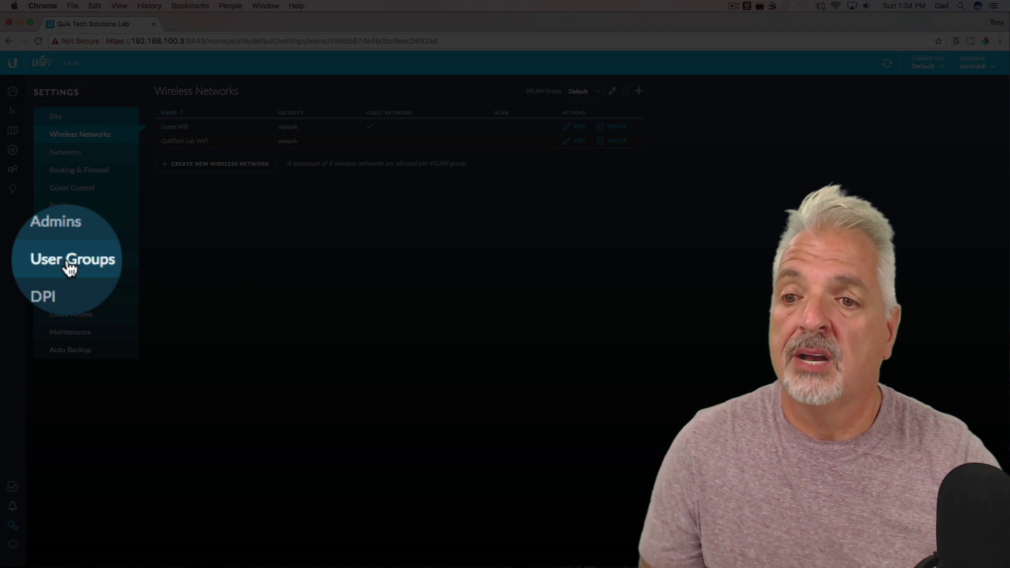
- Begin a new user group named 'Guest' under User Groups
click(70, 269)
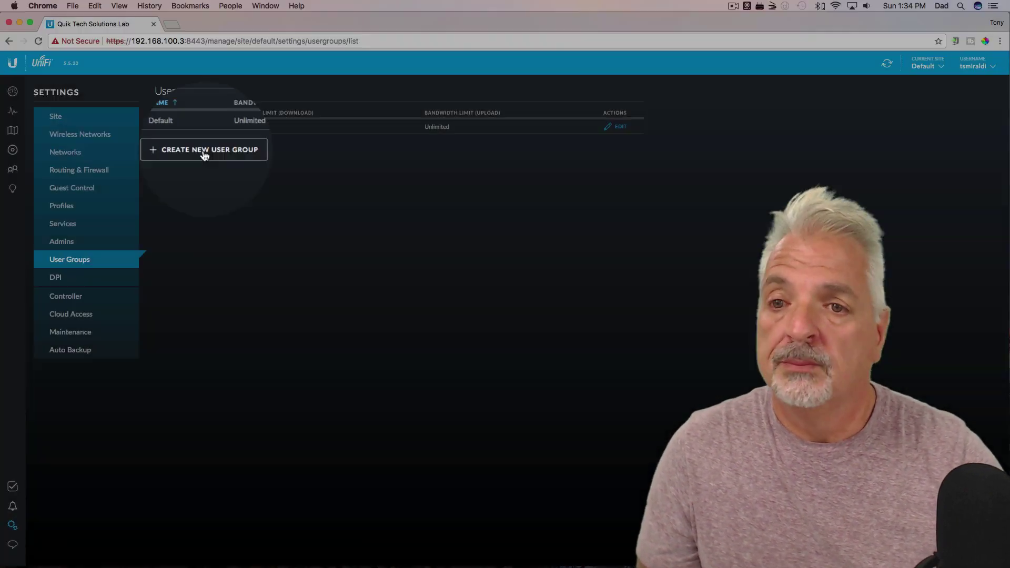
click(205, 154)
click(339, 147)
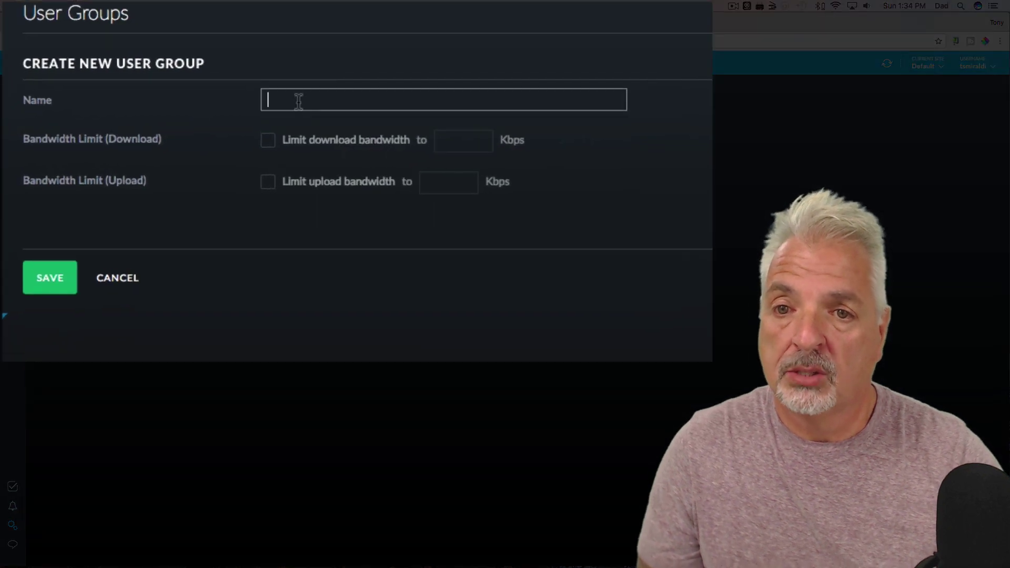
text(Guest)
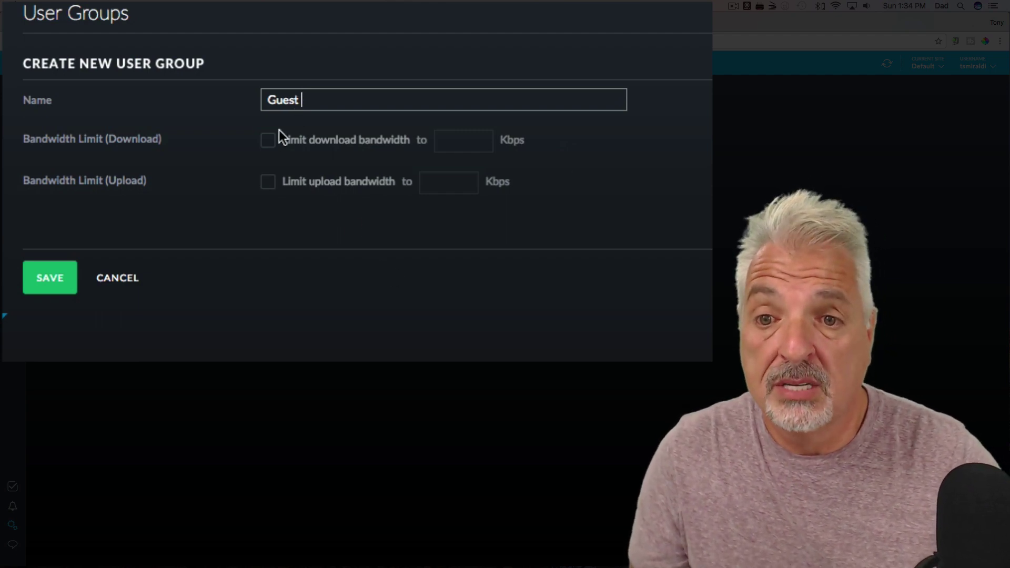
- Limit the group to 5000 Kbps download and 2000 Kbps upload, then save it
click(273, 145)
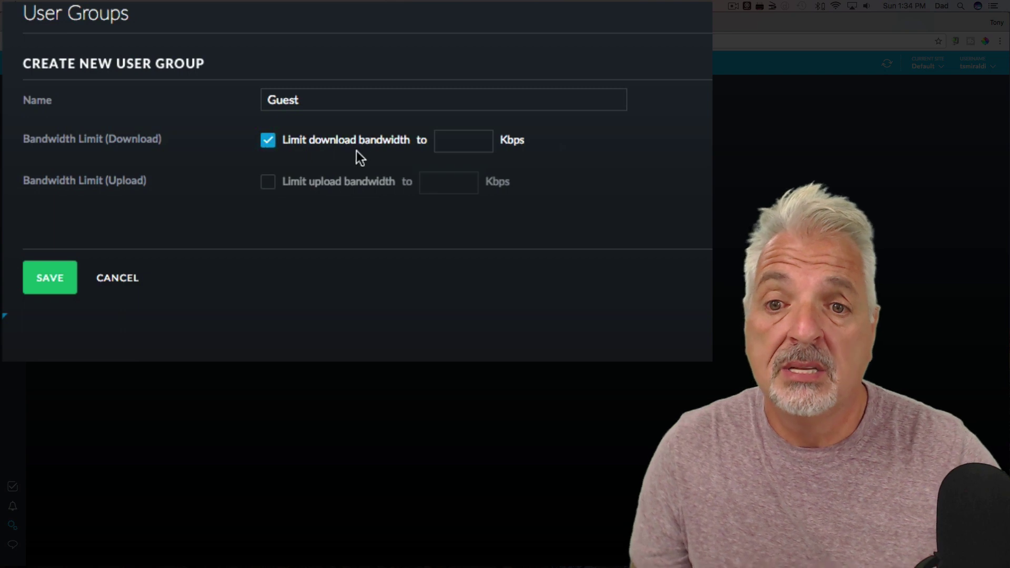
click(457, 146)
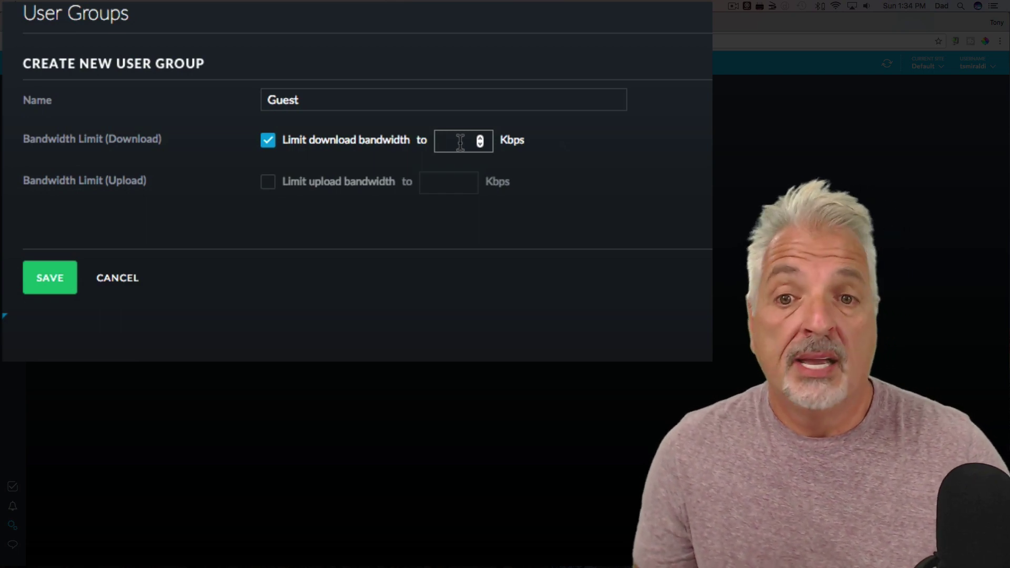
text(5000)
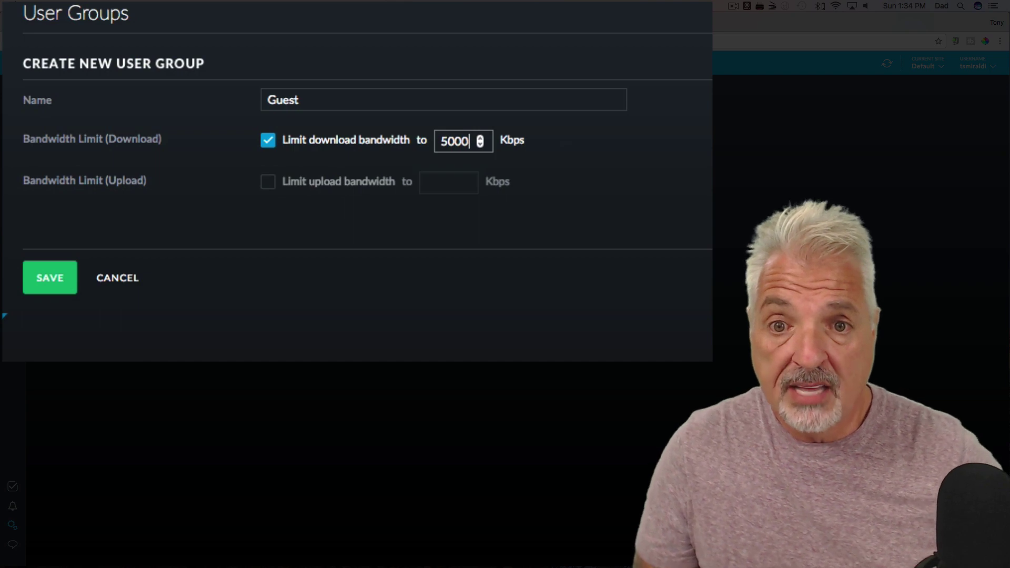
key(XF86AudioMute)
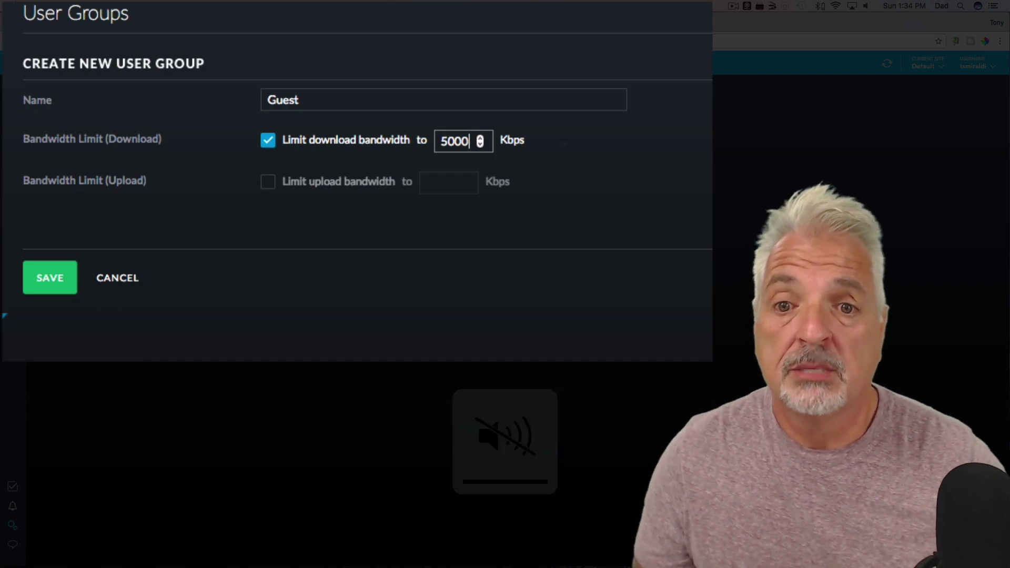
click(268, 185)
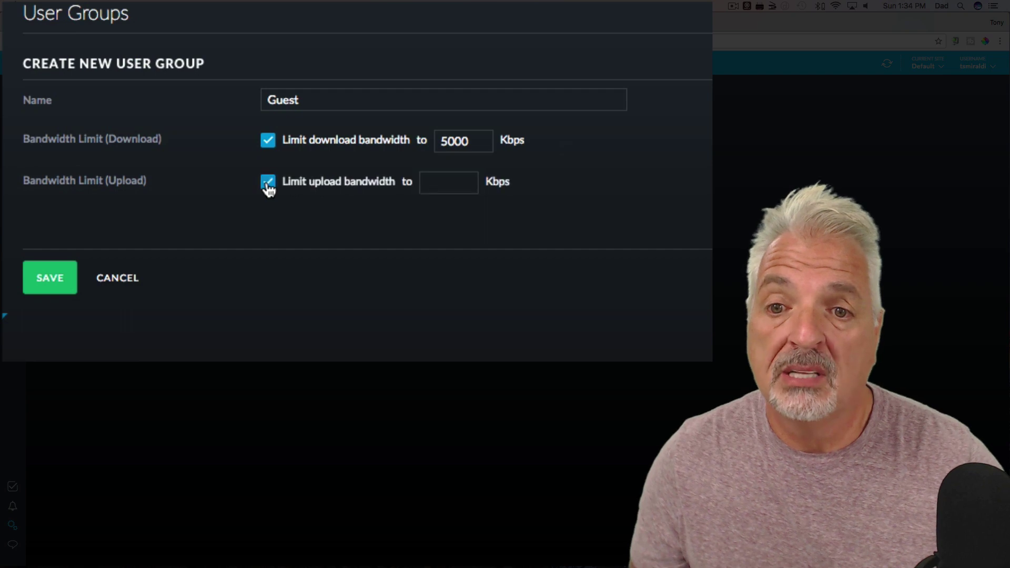
click(431, 184)
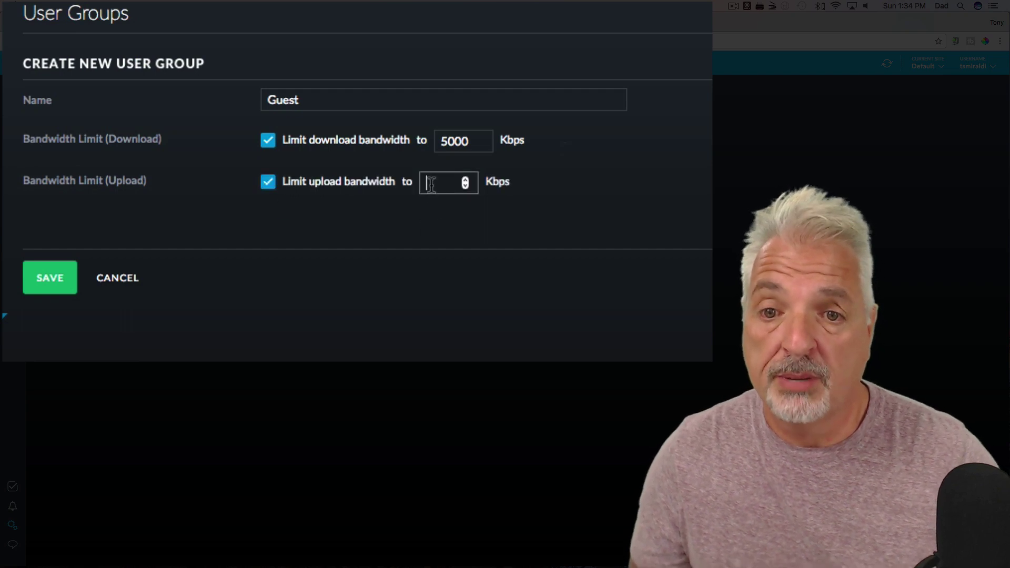
text(2000)
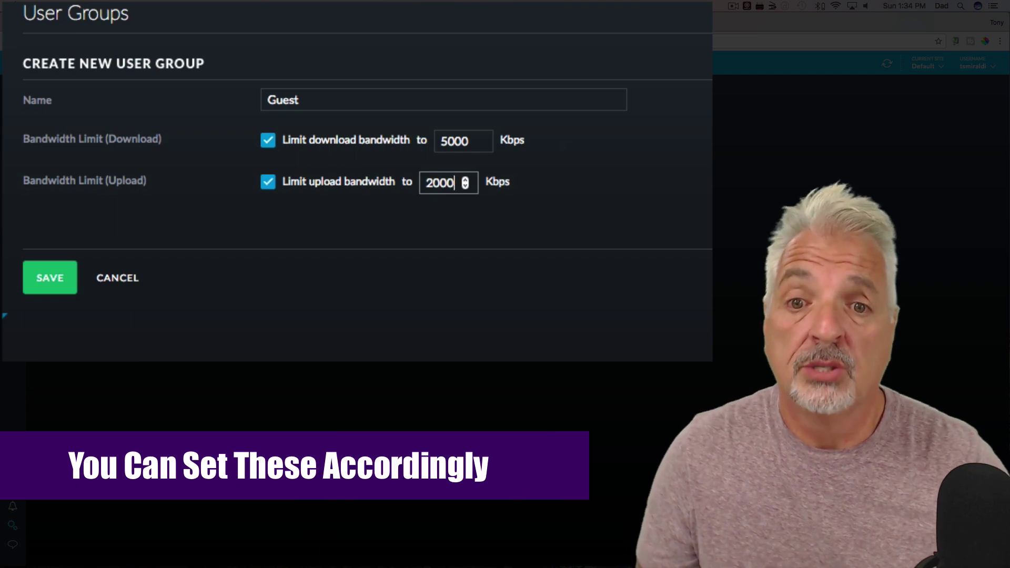
click(42, 281)
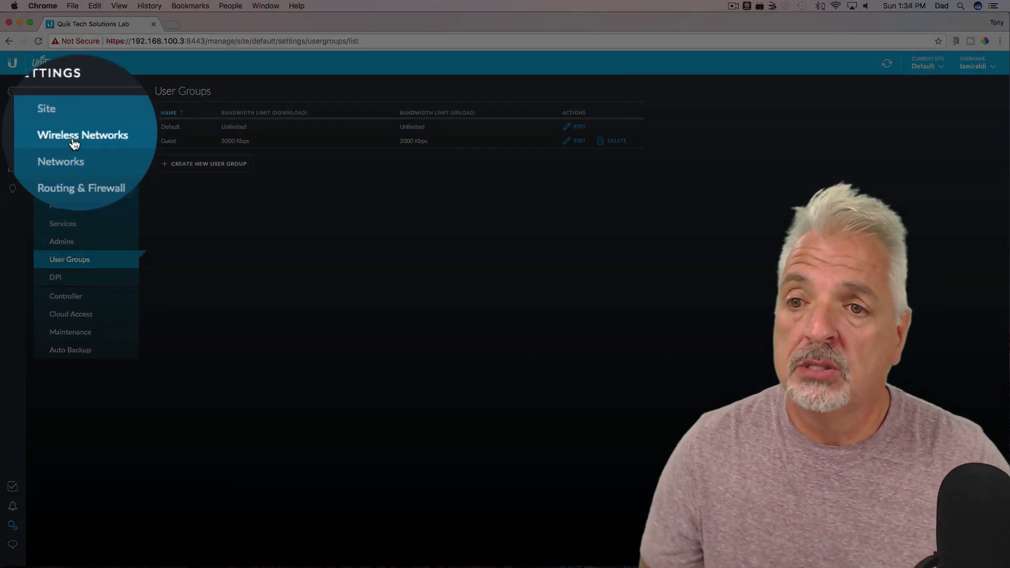
- In Guest Wifi's advanced options, set the user group to Guest and save
click(73, 137)
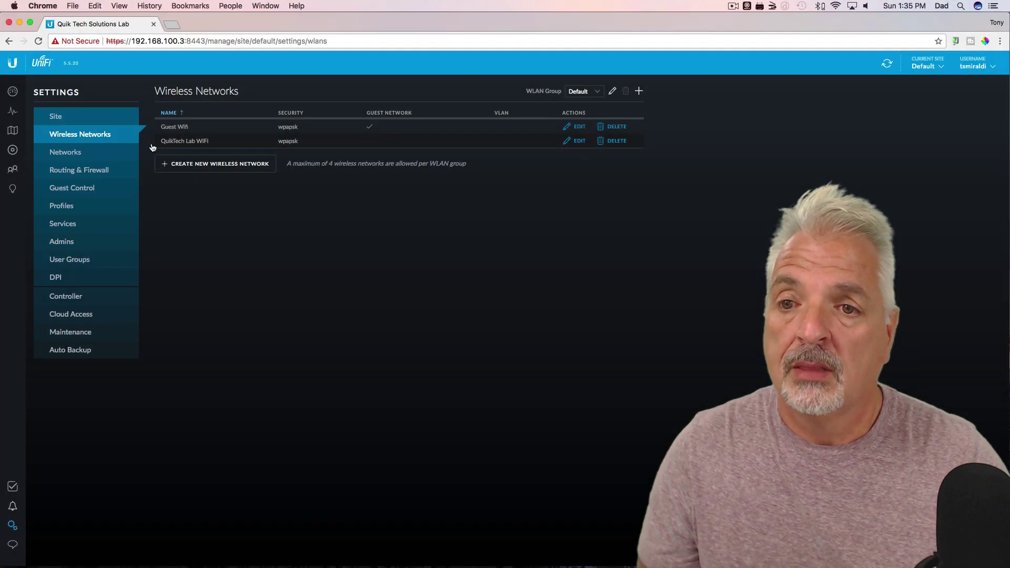
click(578, 128)
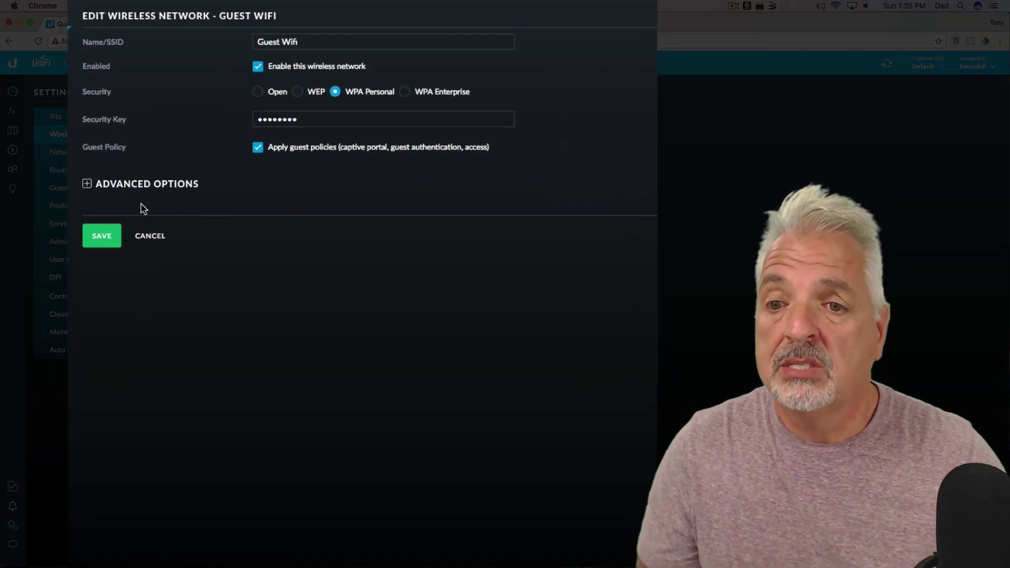
click(87, 184)
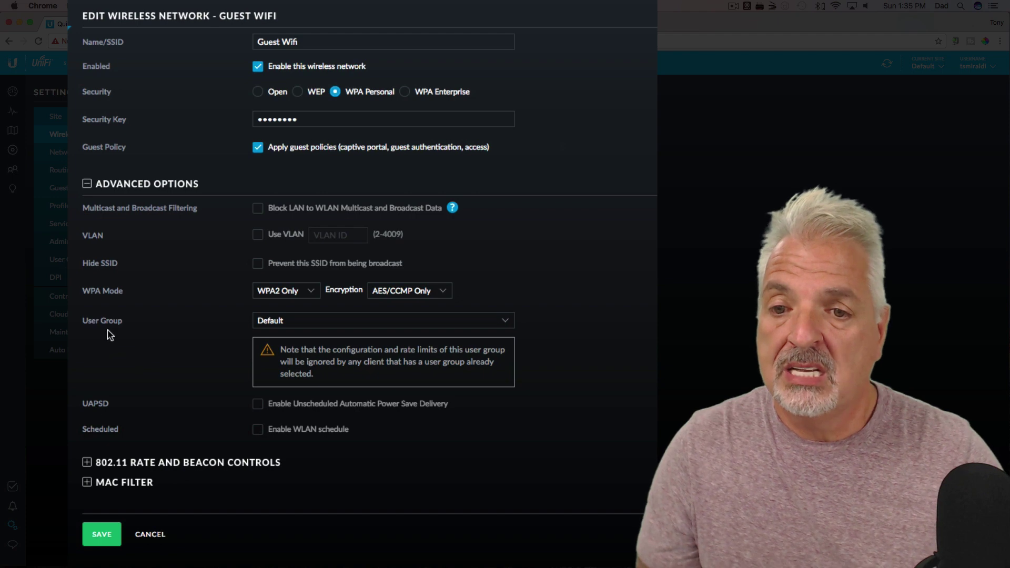
click(506, 322)
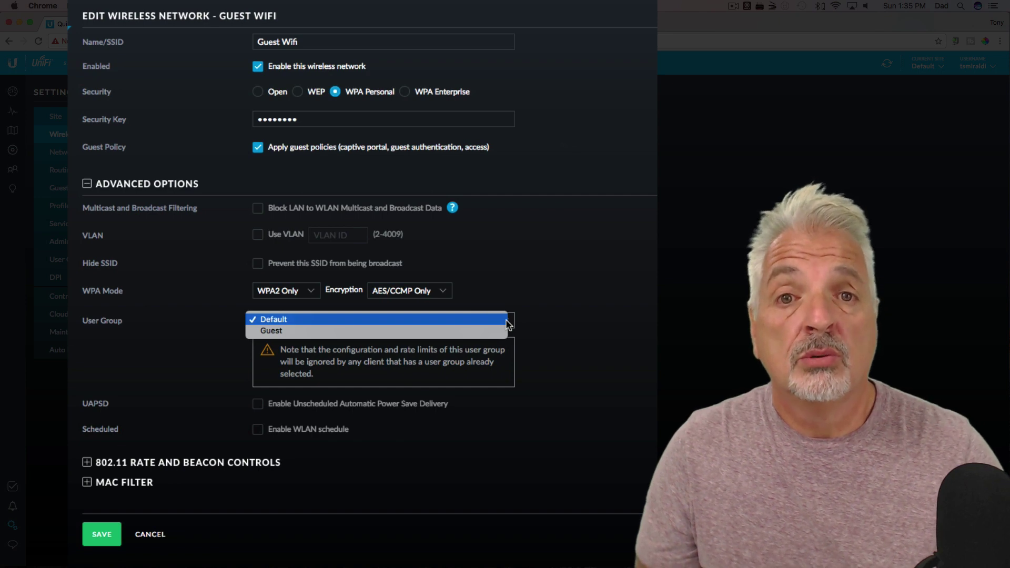
click(274, 330)
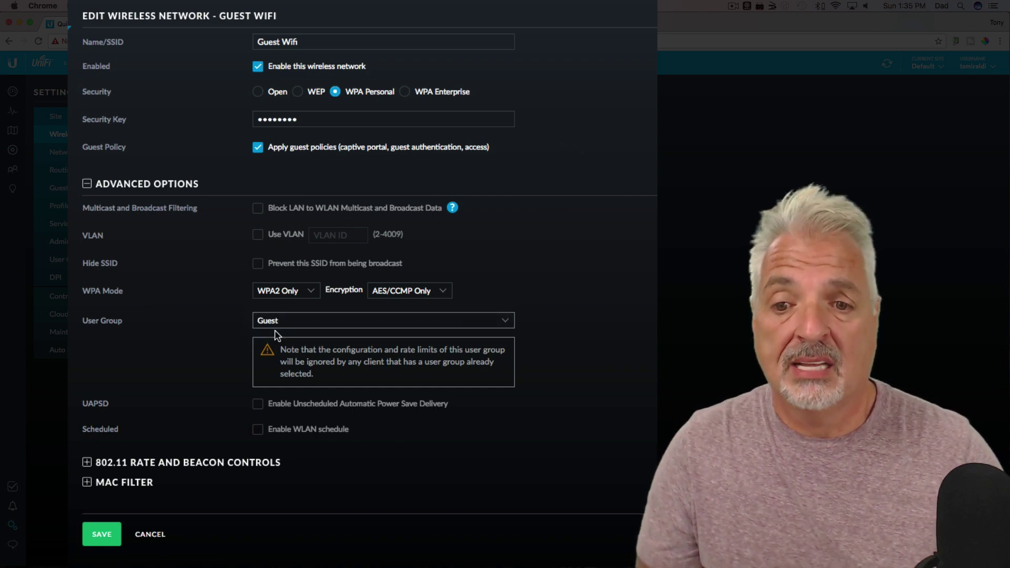
click(100, 537)
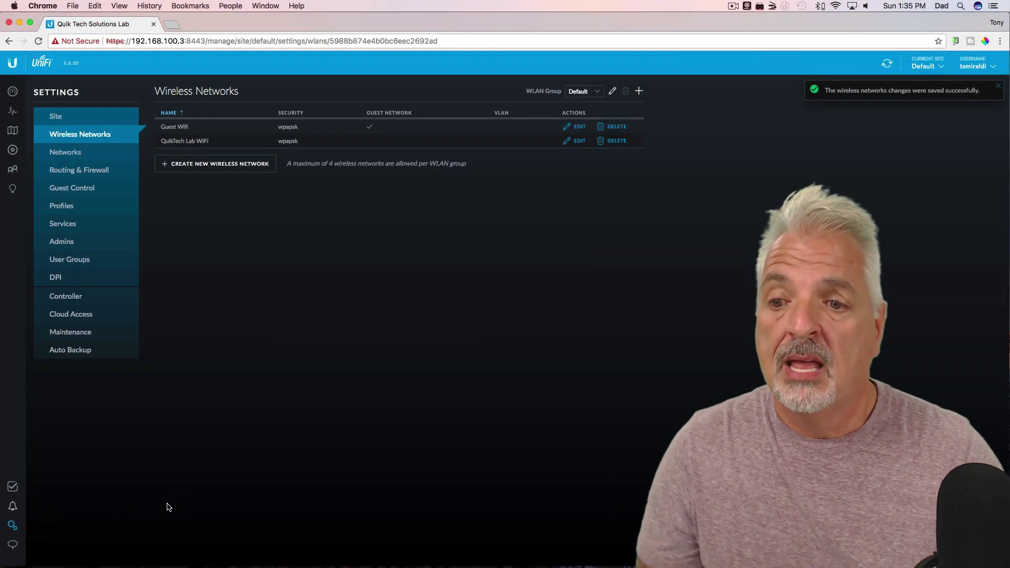
- Go to the Devices list showing the switch and the connected Lab UAP AC Lite
click(13, 149)
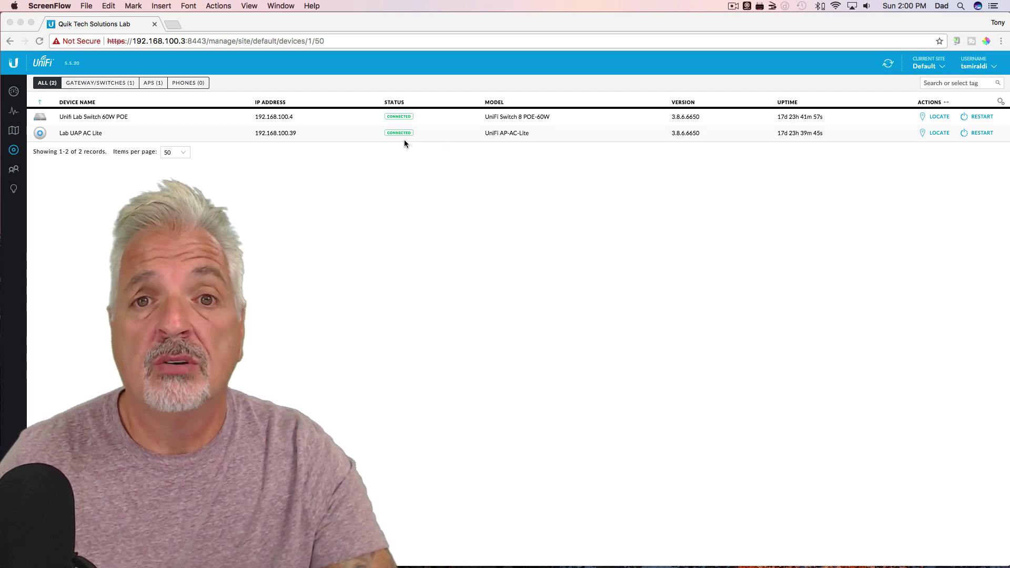
click(993, 70)
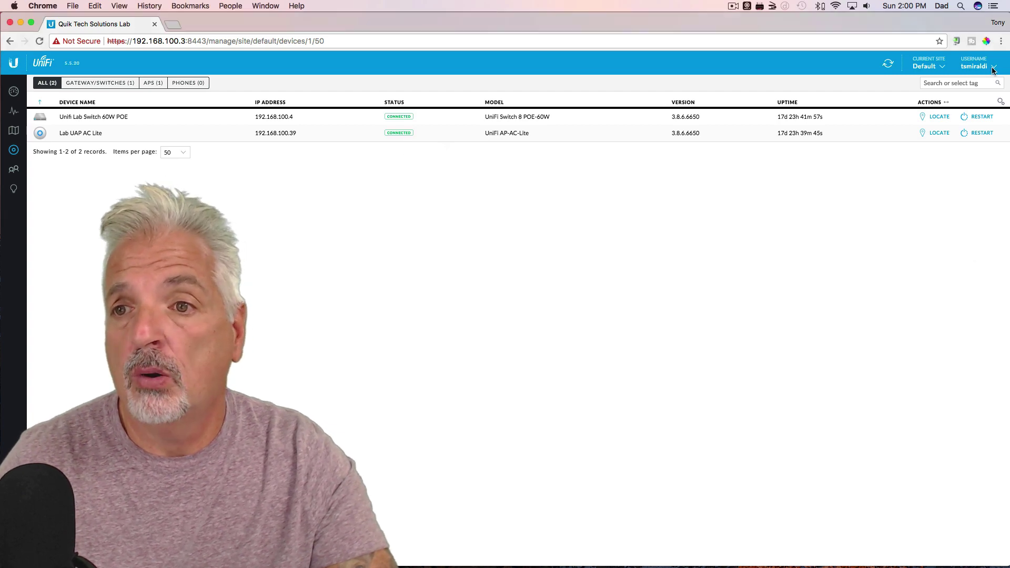
click(993, 70)
- Choose Logout from the account menu to return to the login page
click(934, 126)
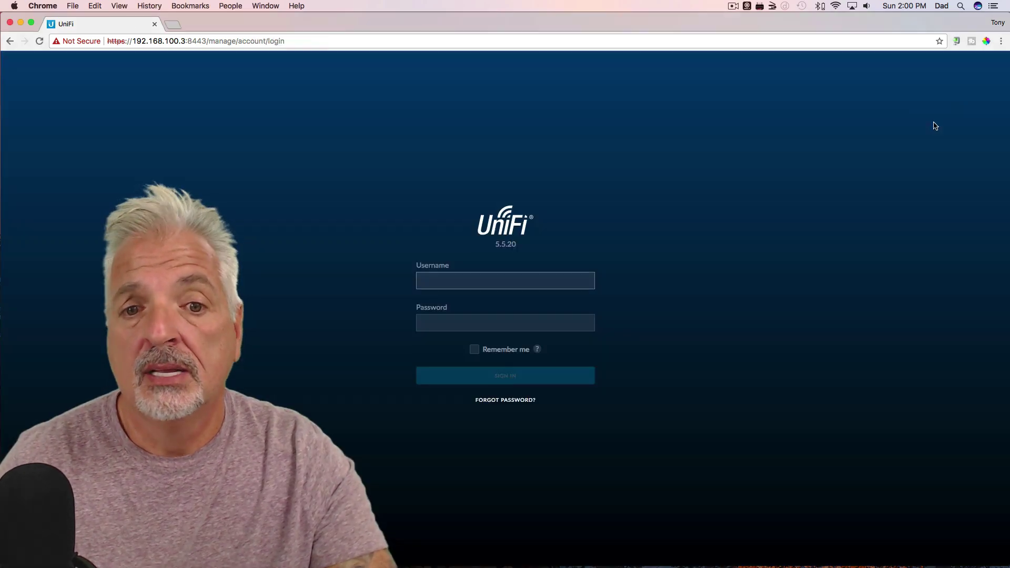